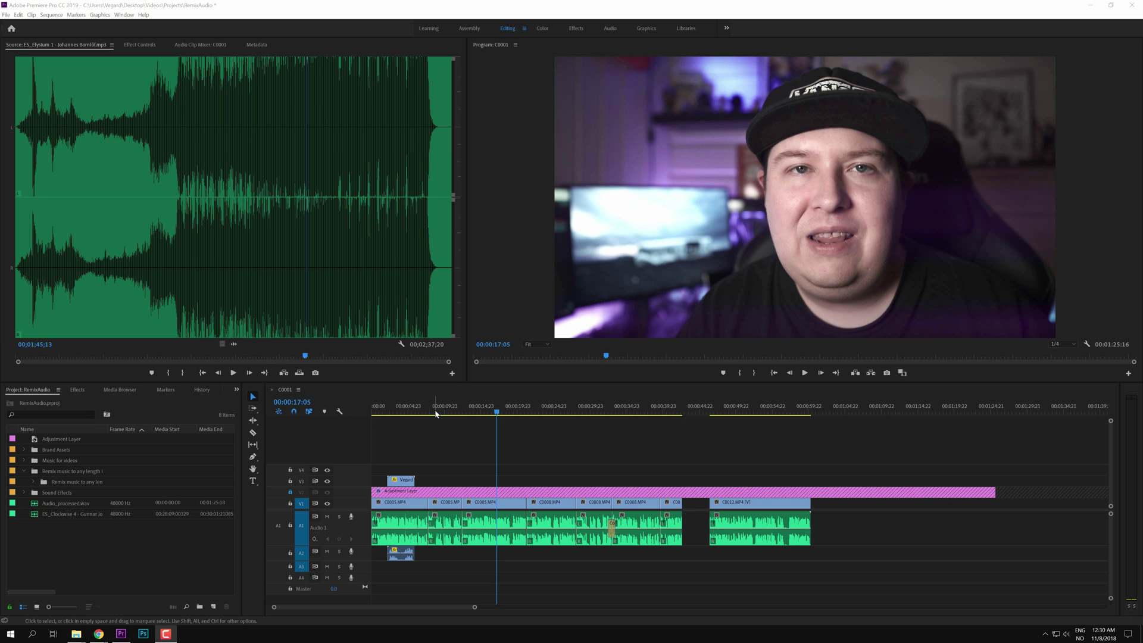
# - Place ES_Clockwise 4 on audio track A3 and send that clip to Adobe Audition for editing
pyautogui.click(436, 413)
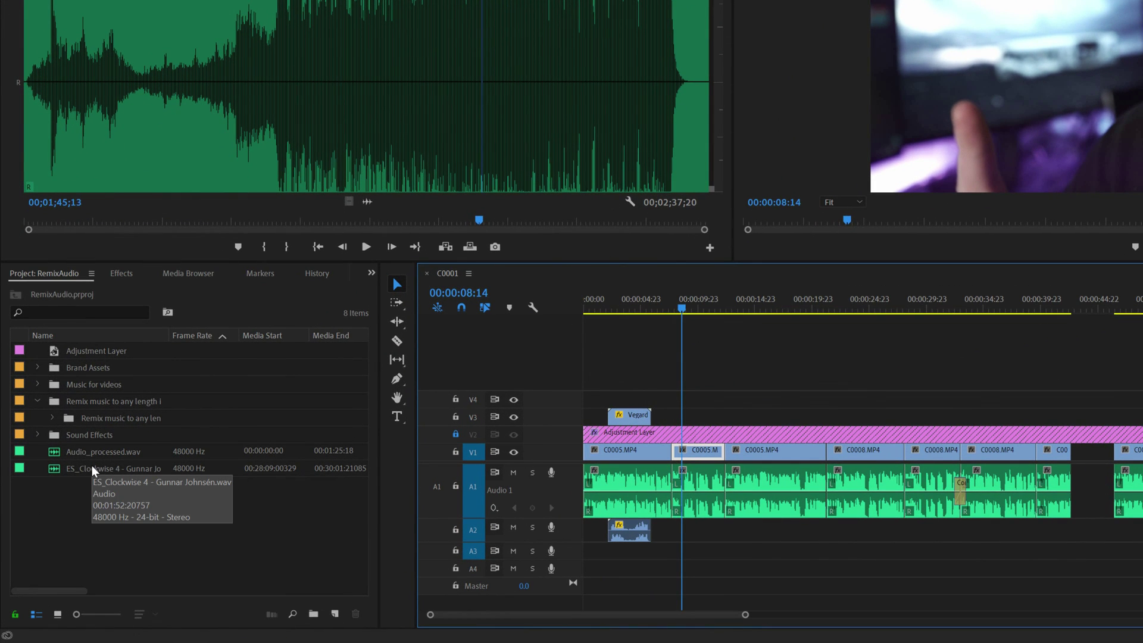
pyautogui.moveTo(92, 465); pyautogui.dragTo(633, 566)
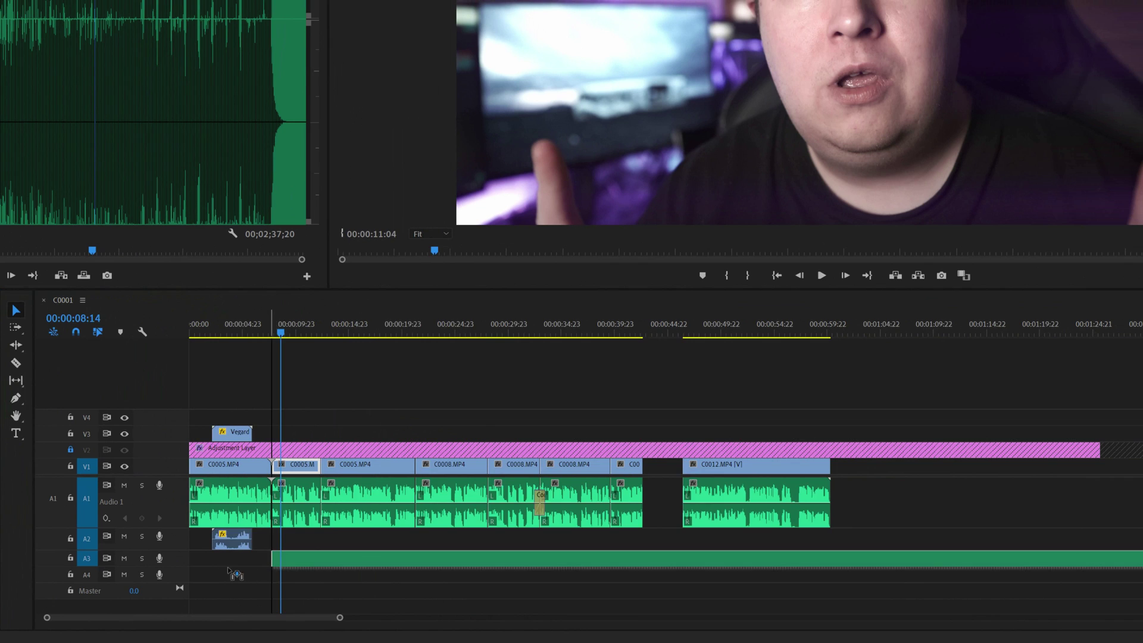
pyautogui.moveTo(236, 573); pyautogui.dragTo(232, 560)
pyautogui.moveTo(340, 618); pyautogui.dragTo(639, 617)
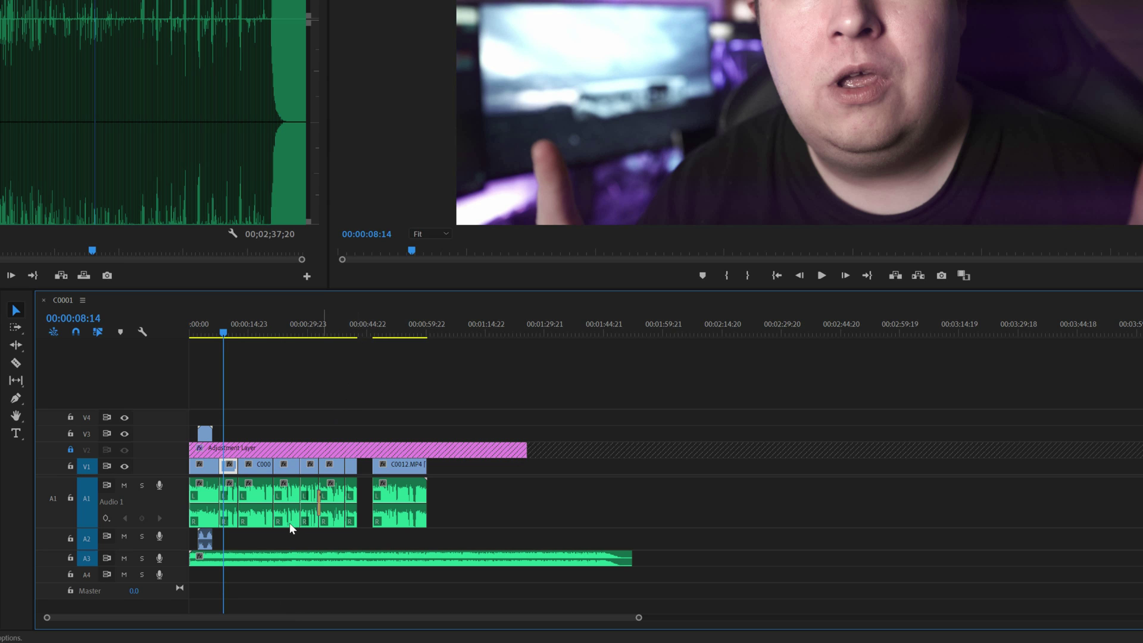
pyautogui.rightClick(275, 563)
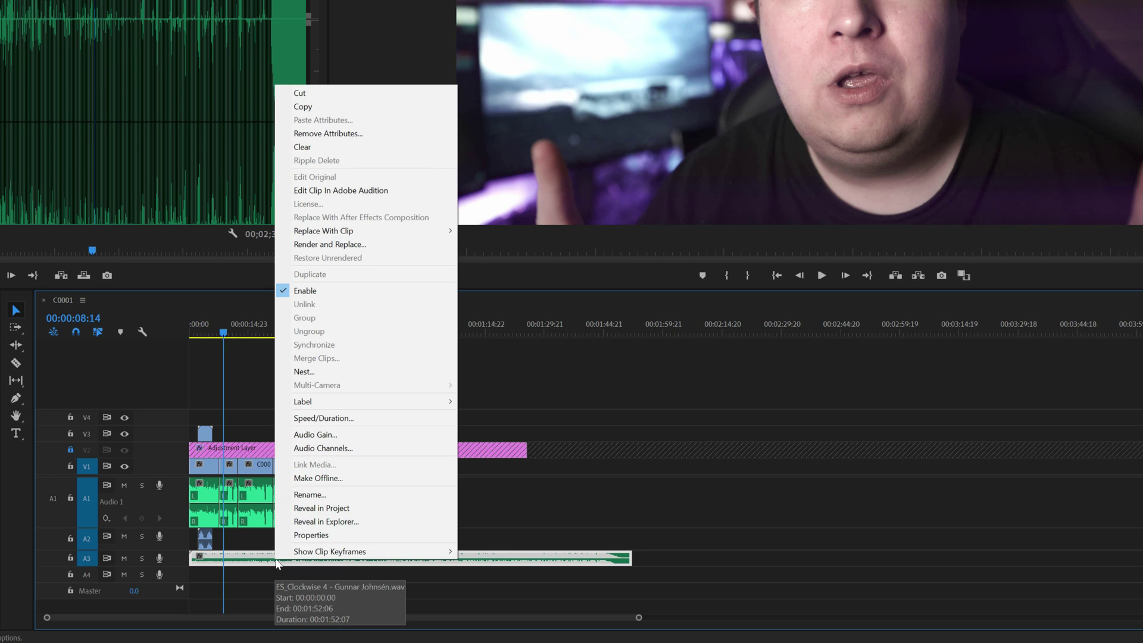
pyautogui.click(384, 191)
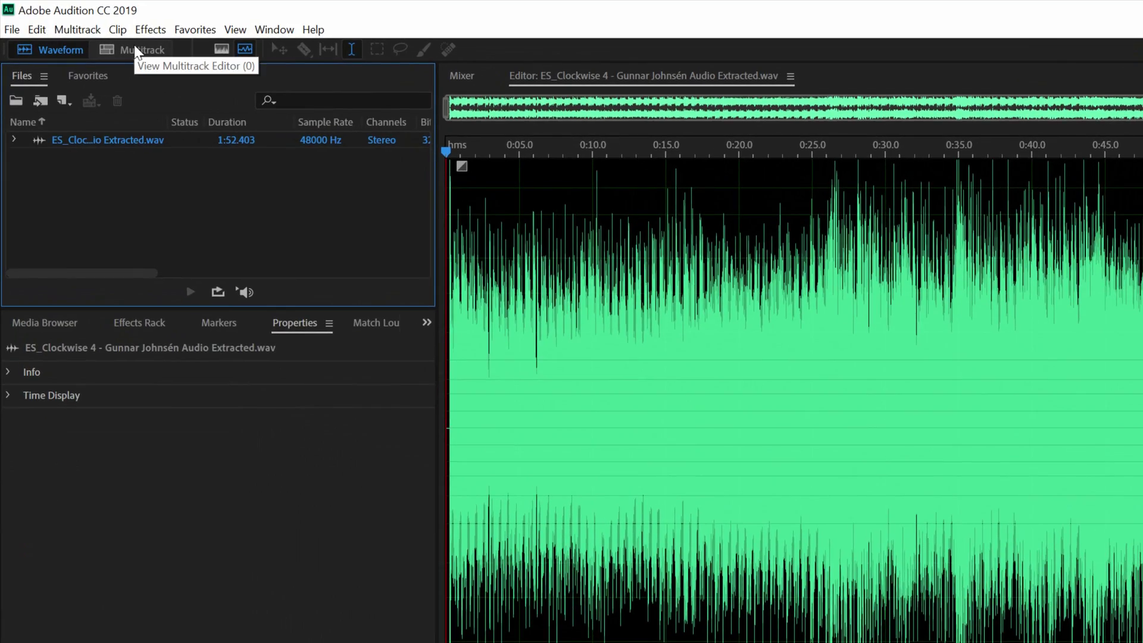
# - Create a new multitrack session named 'remix'
pyautogui.click(136, 50)
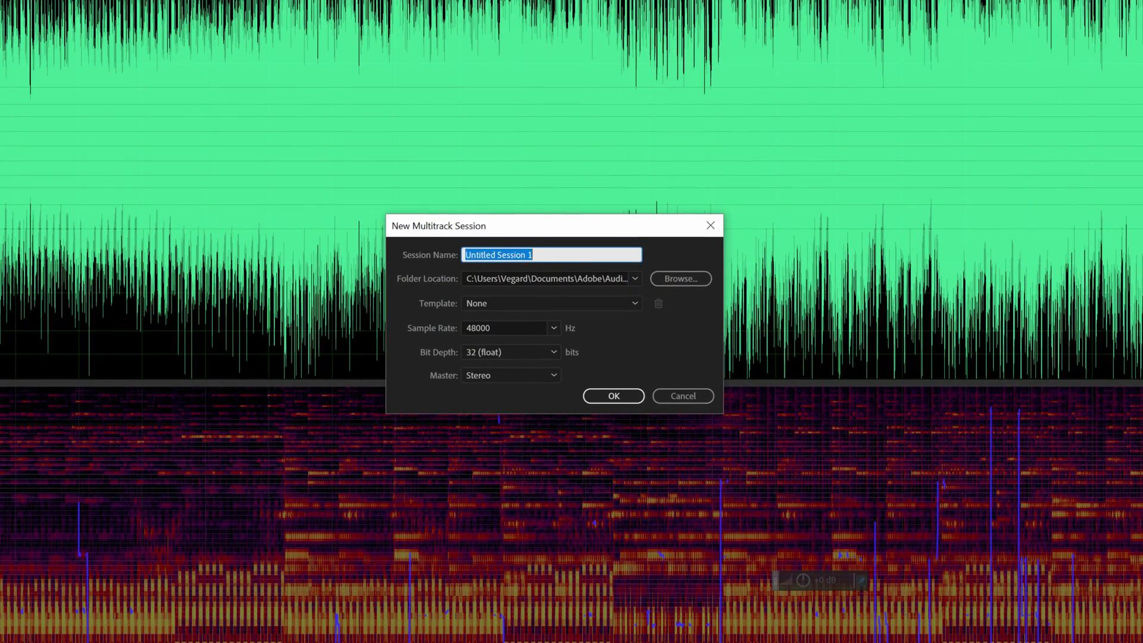
pyautogui.write('rem')
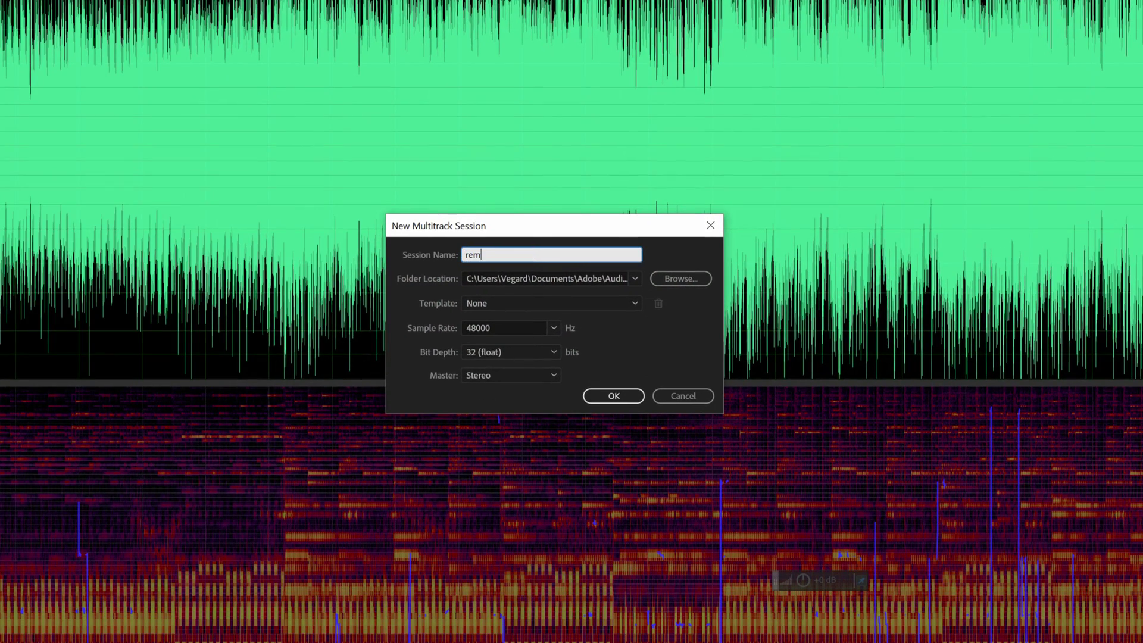
pyautogui.write('icx')
pyautogui.press('BackSpace')
pyautogui.press('BackSpace')
pyautogui.write('x')
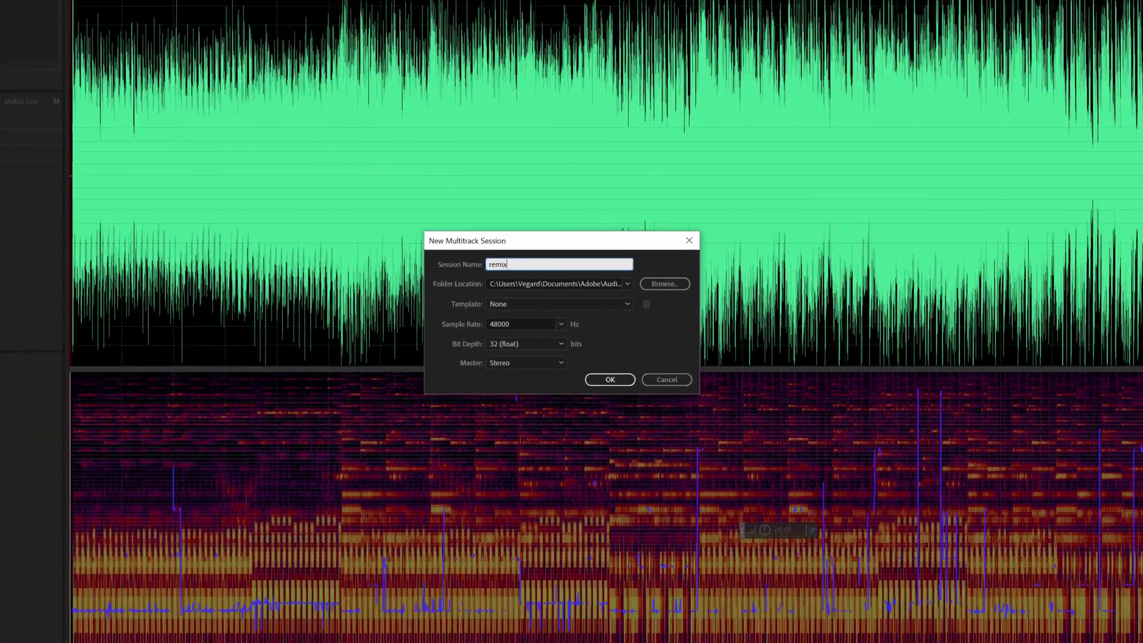
pyautogui.press('Return')
# - Put the extracted ES_Clockwise 4 WAV on Track 1 and make the track taller
pyautogui.moveTo(52, 72); pyautogui.dragTo(470, 124)
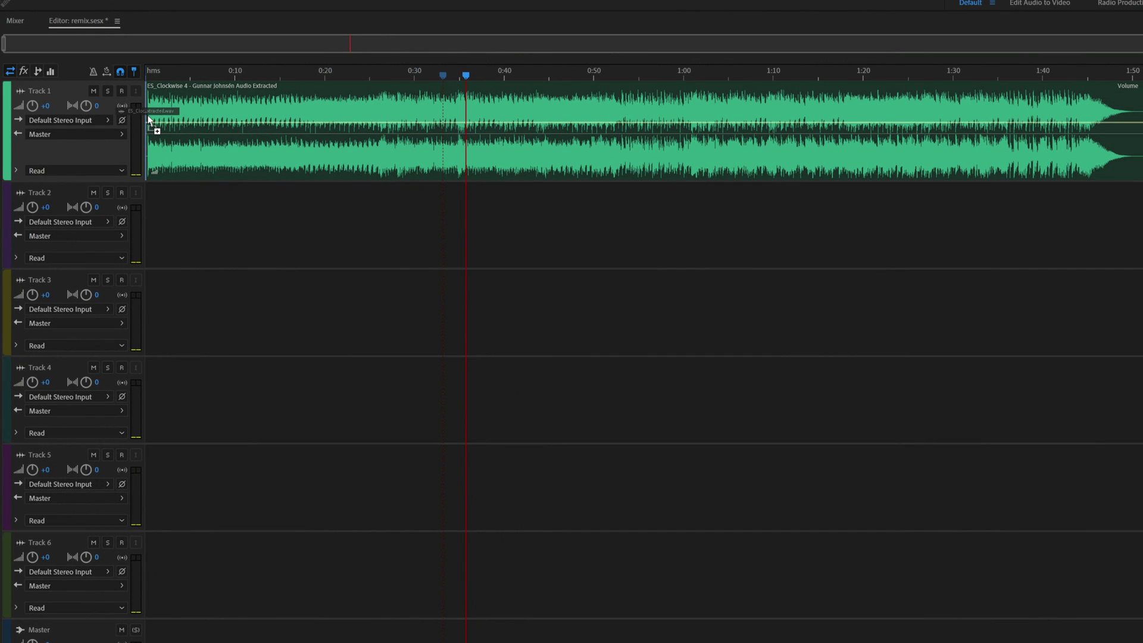
pyautogui.moveTo(148, 120); pyautogui.dragTo(149, 119)
pyautogui.moveTo(120, 183); pyautogui.dragTo(115, 288)
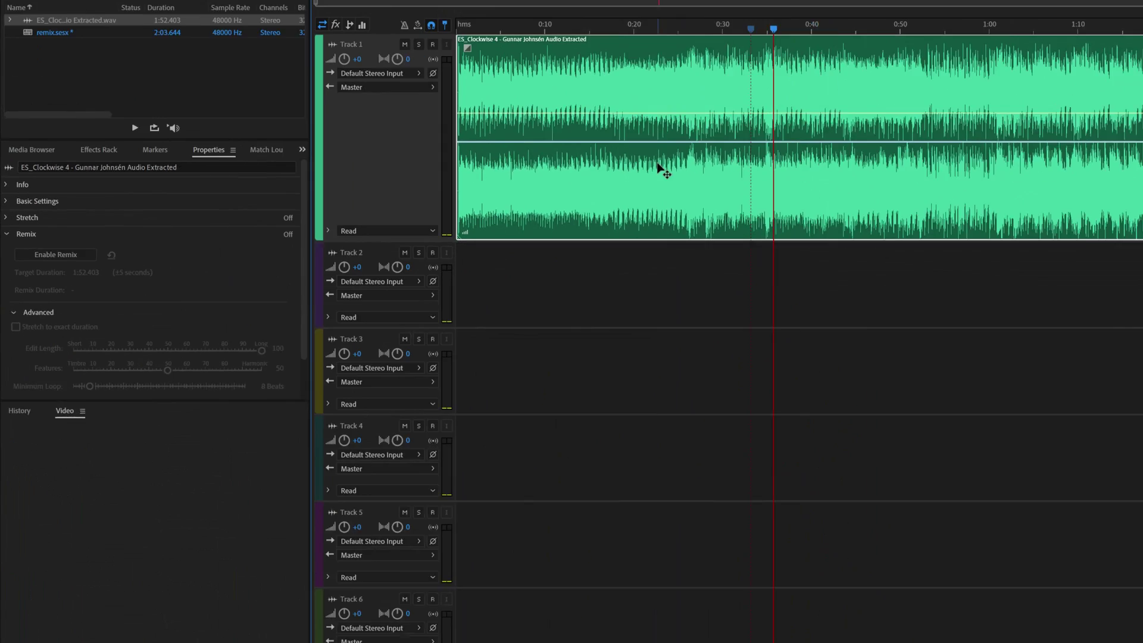
# - Enable Remix on the Clockwise clip with a 0:42.000 target duration, shortening it to 0:43.209
pyautogui.click(59, 254)
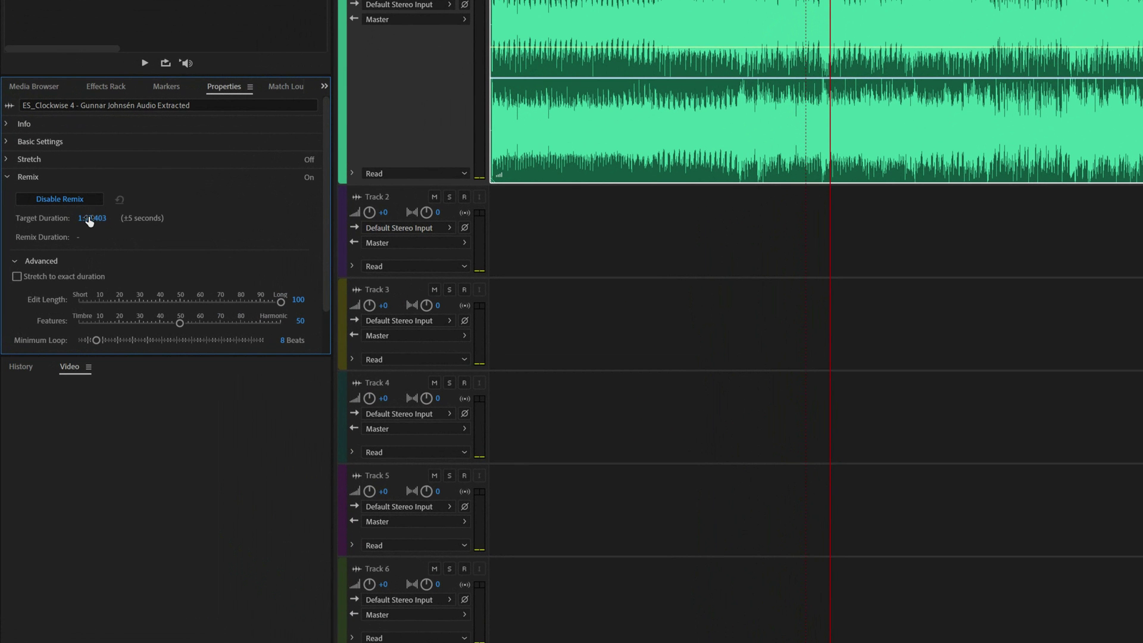
pyautogui.moveTo(95, 218); pyautogui.dragTo(88, 218)
pyautogui.write('42')
pyautogui.press('BackSpace')
pyautogui.write('4')
pyautogui.press('Return')
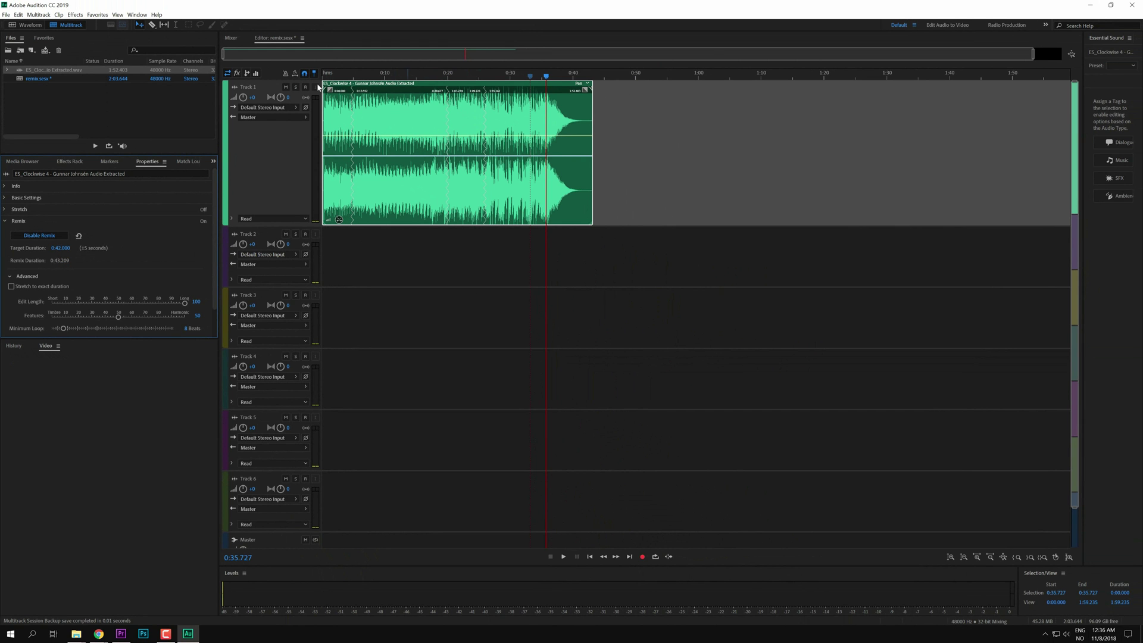
pyautogui.moveTo(1029, 50); pyautogui.dragTo(519, 47)
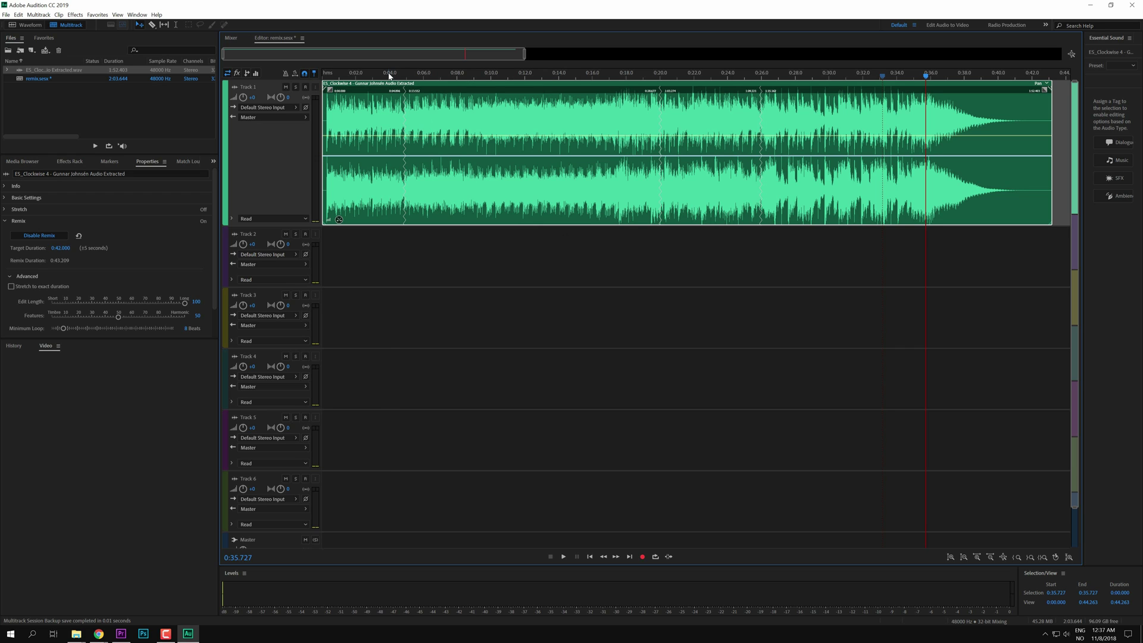
pyautogui.click(388, 73)
pyautogui.press('space')
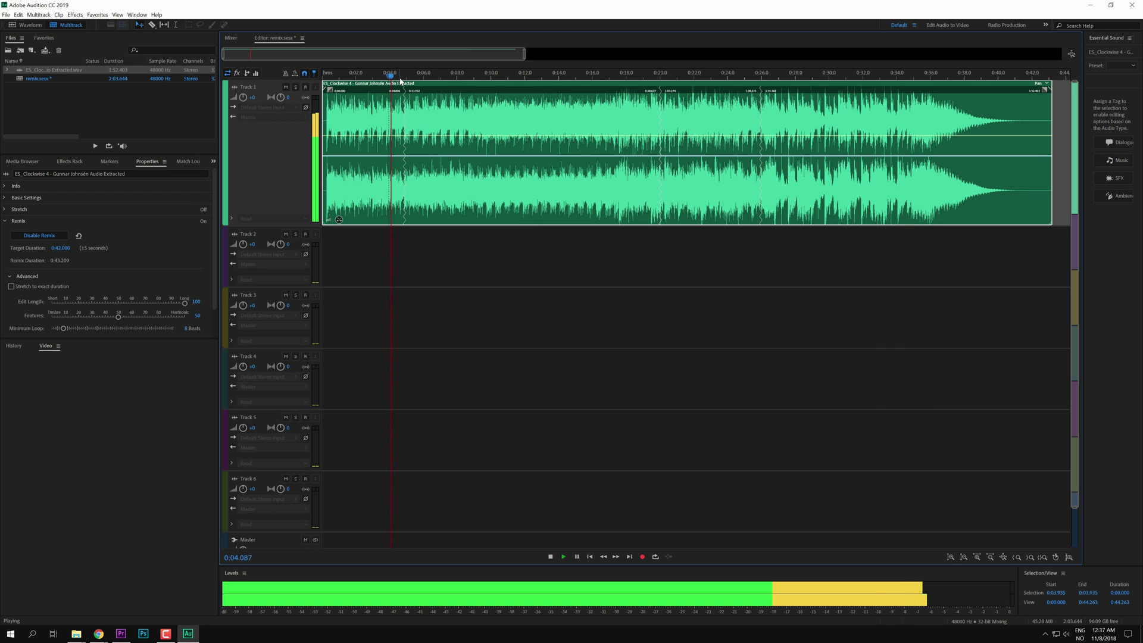
pyautogui.click(653, 76)
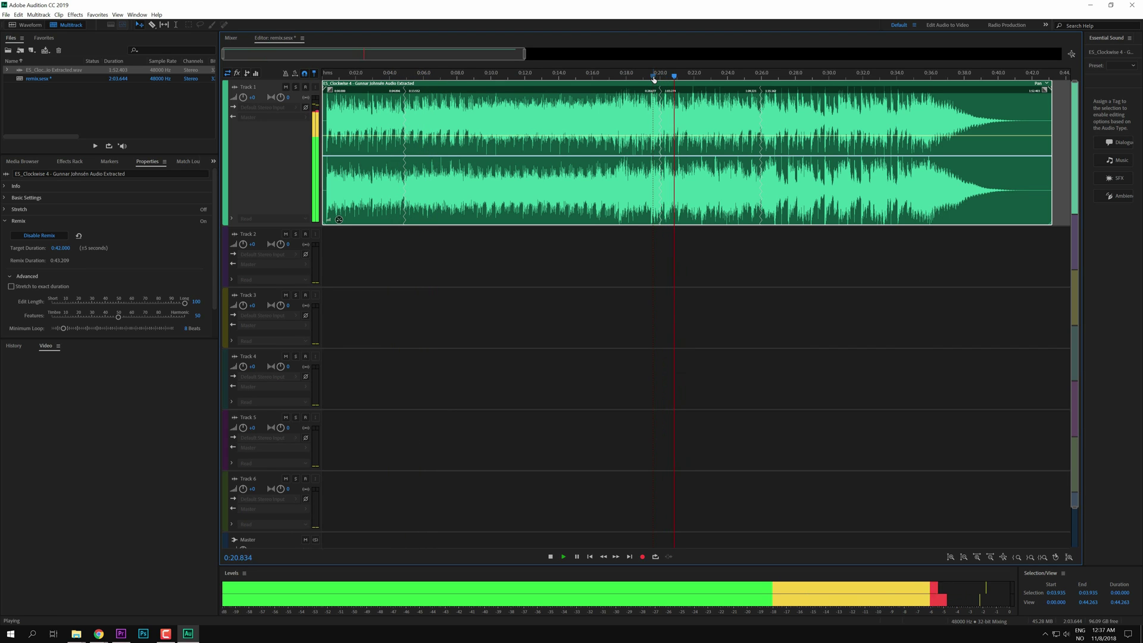
pyautogui.click(756, 75)
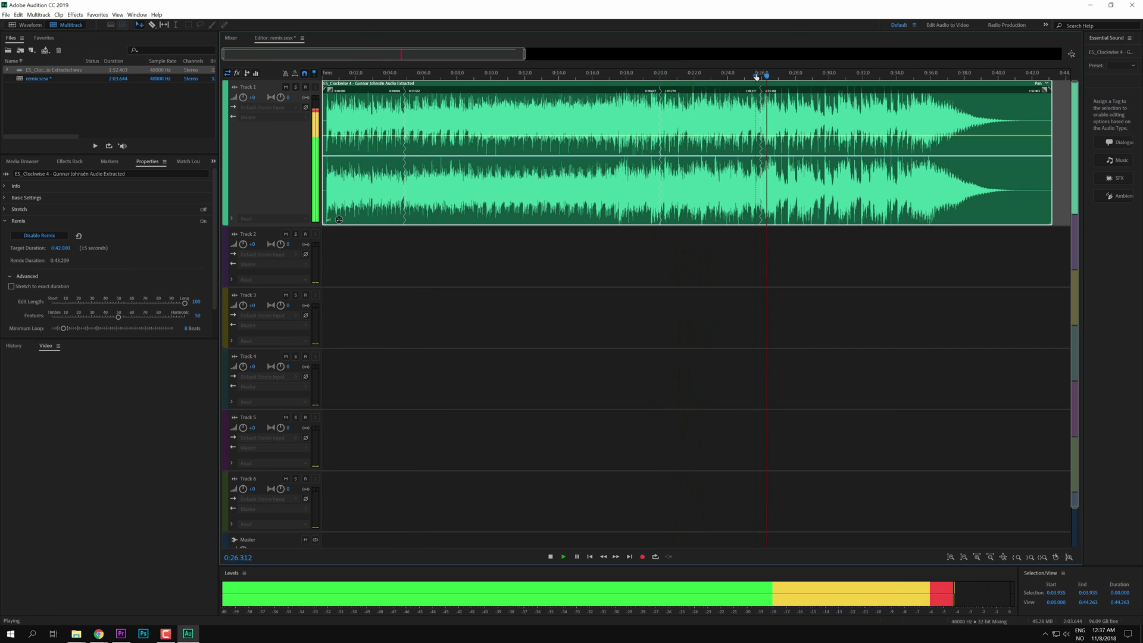
pyautogui.press('space')
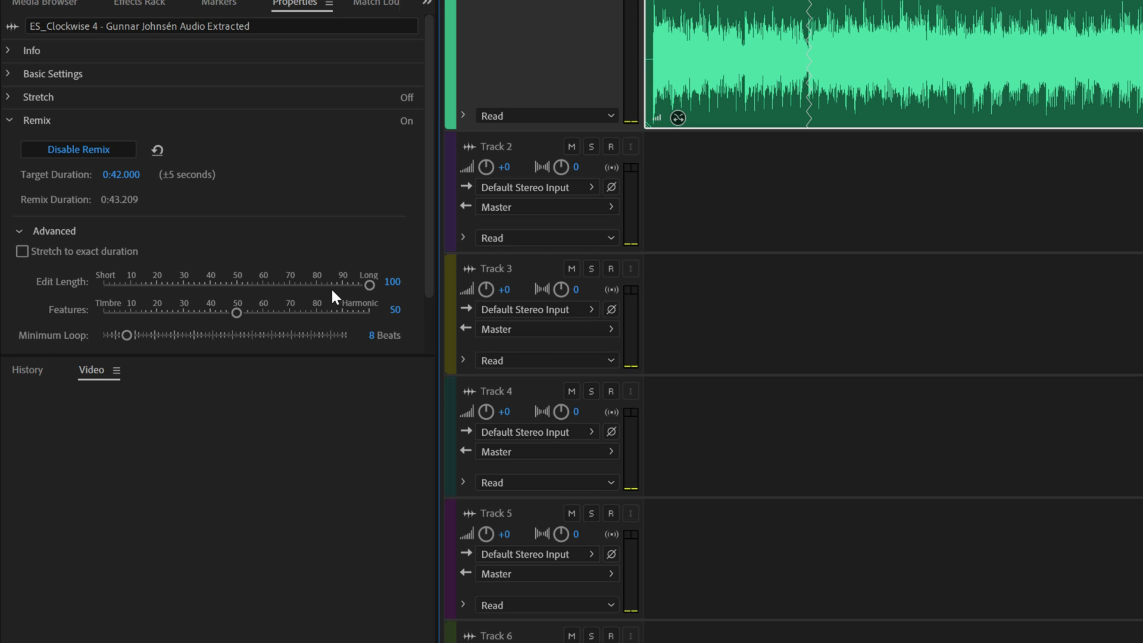
# - Lower the Remix Edit Length from 100 to 15, giving a 0:46.457 remix
pyautogui.moveTo(369, 286); pyautogui.dragTo(141, 286)
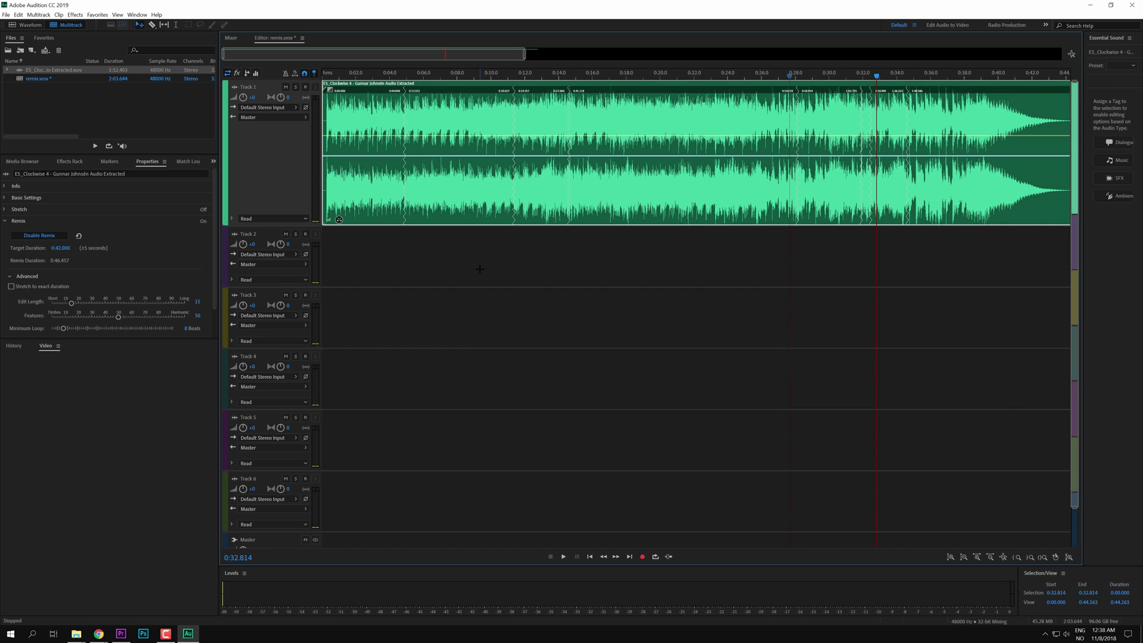
# - Export the entire session as a multitrack mixdown named remix_mixdown.wav
pyautogui.click(6, 14)
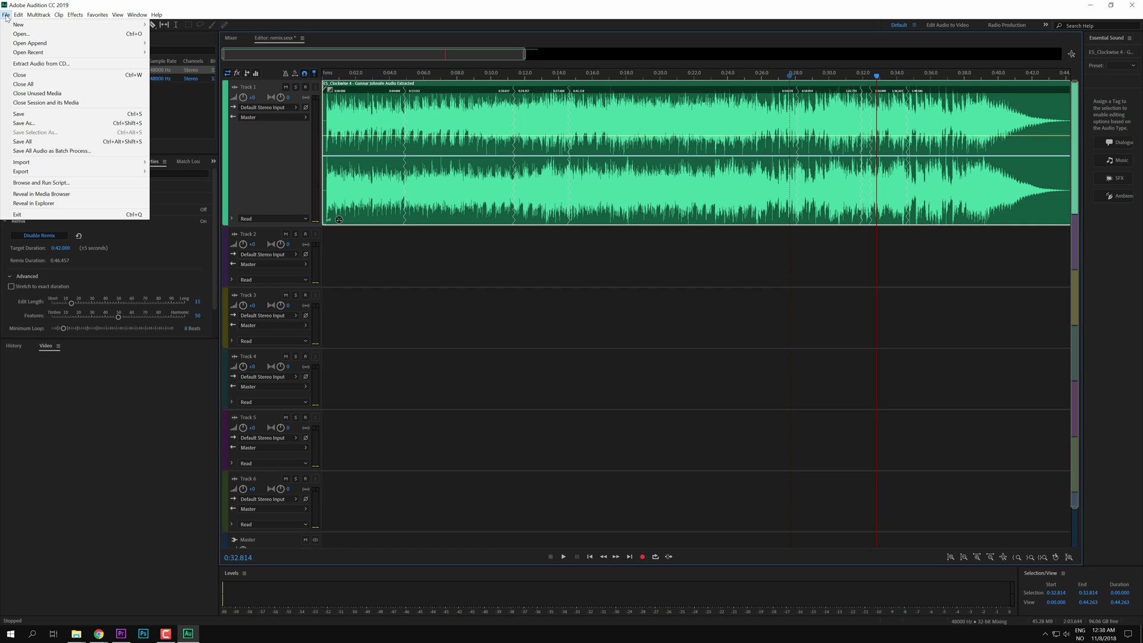
pyautogui.moveTo(120, 172)
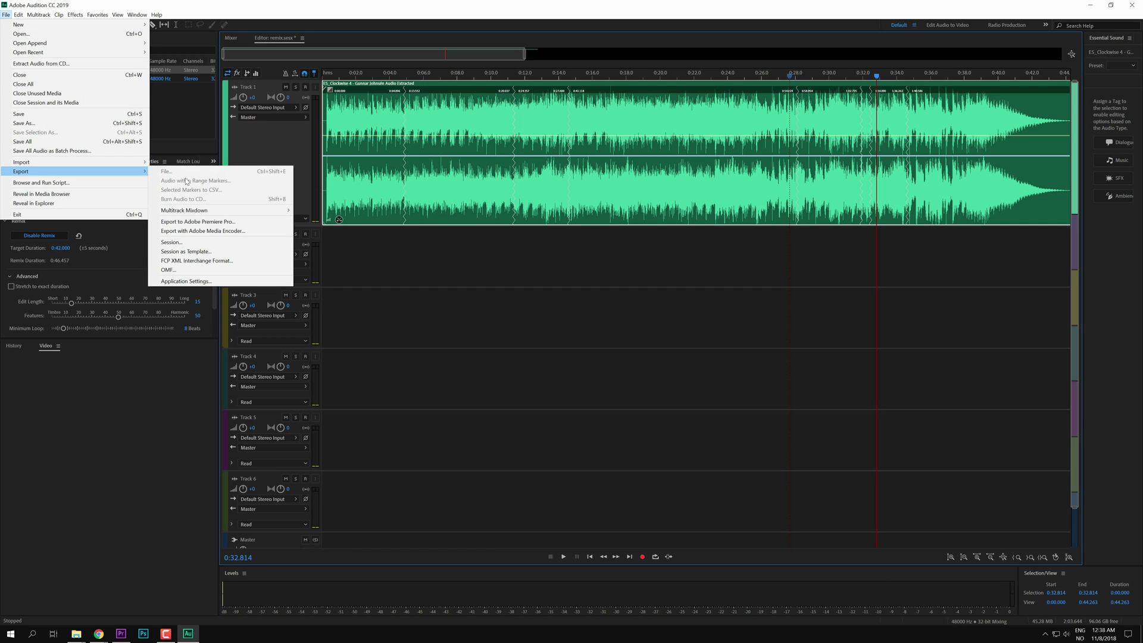
pyautogui.moveTo(217, 215)
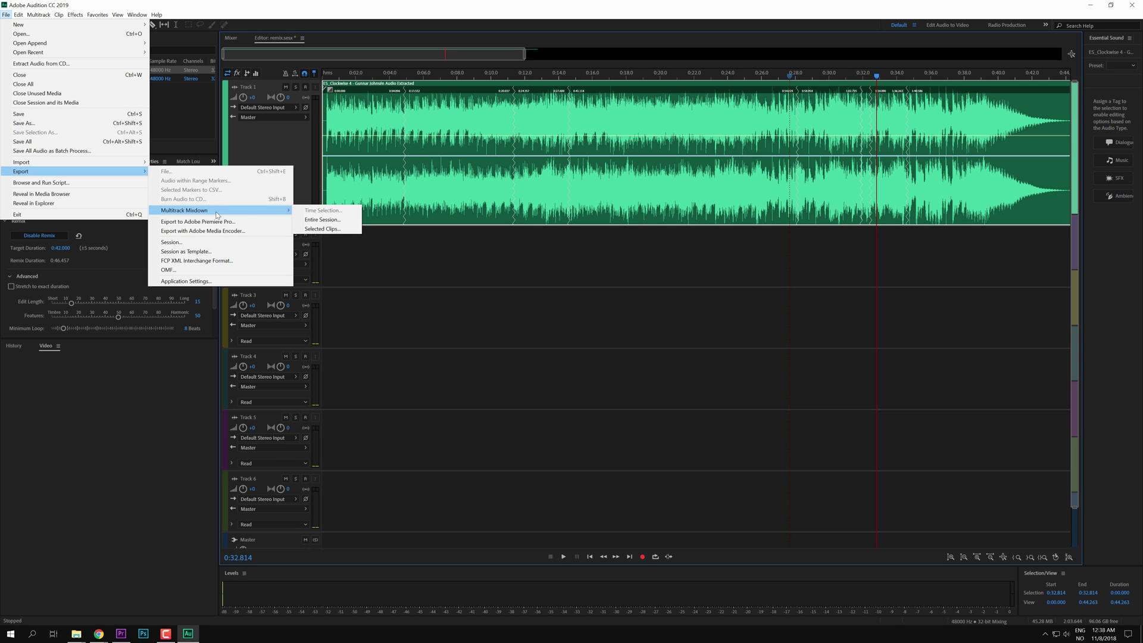
pyautogui.click(324, 219)
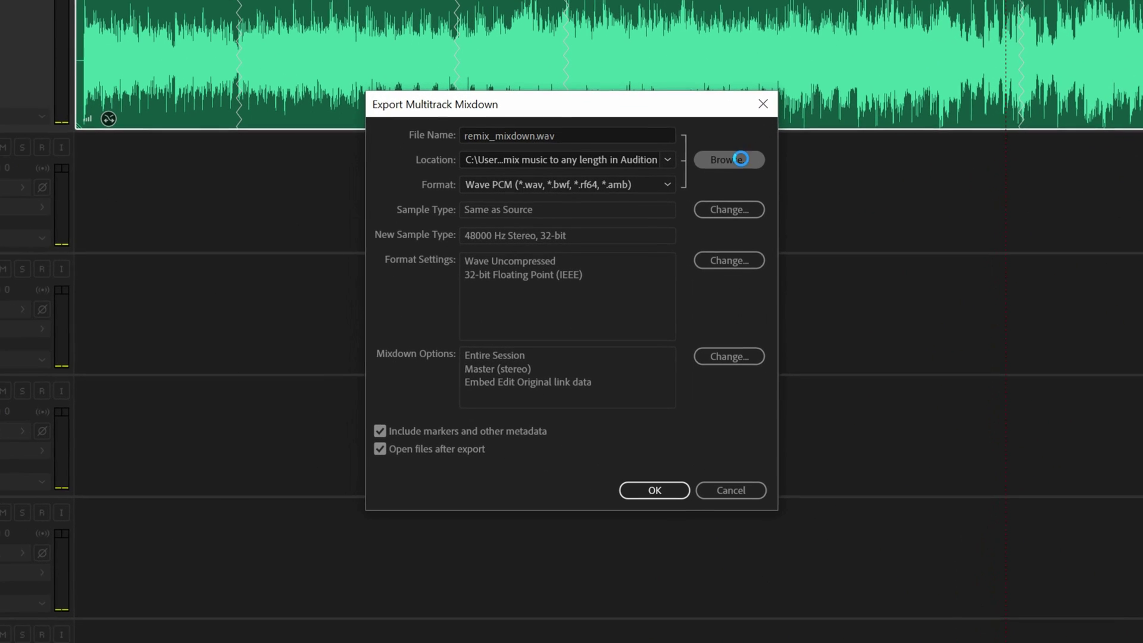
pyautogui.click(650, 240)
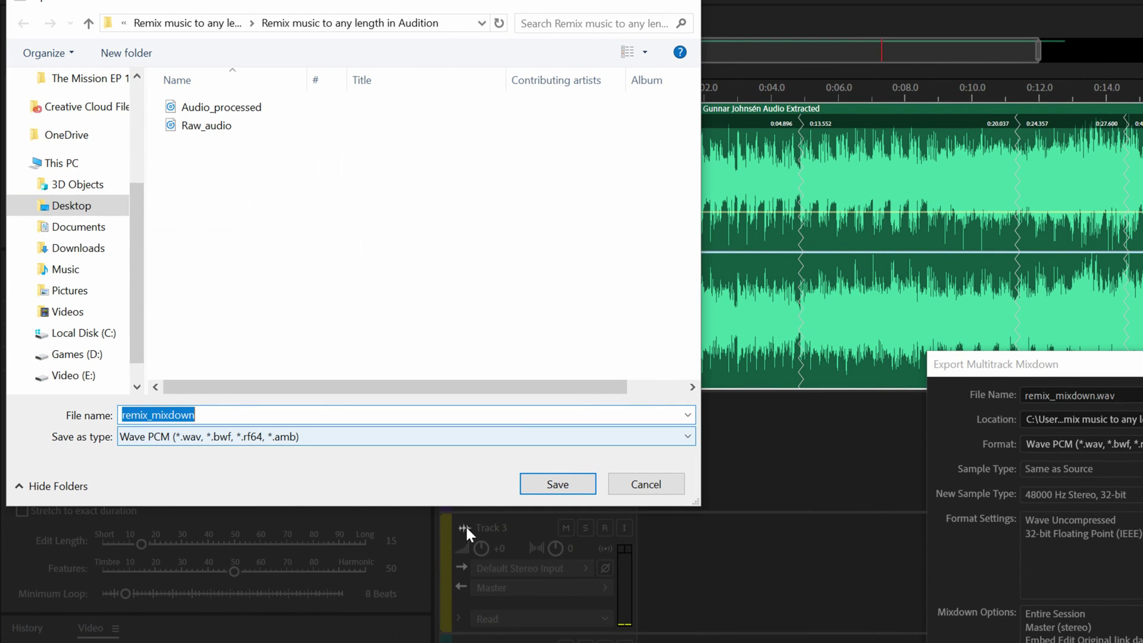
pyautogui.click(547, 485)
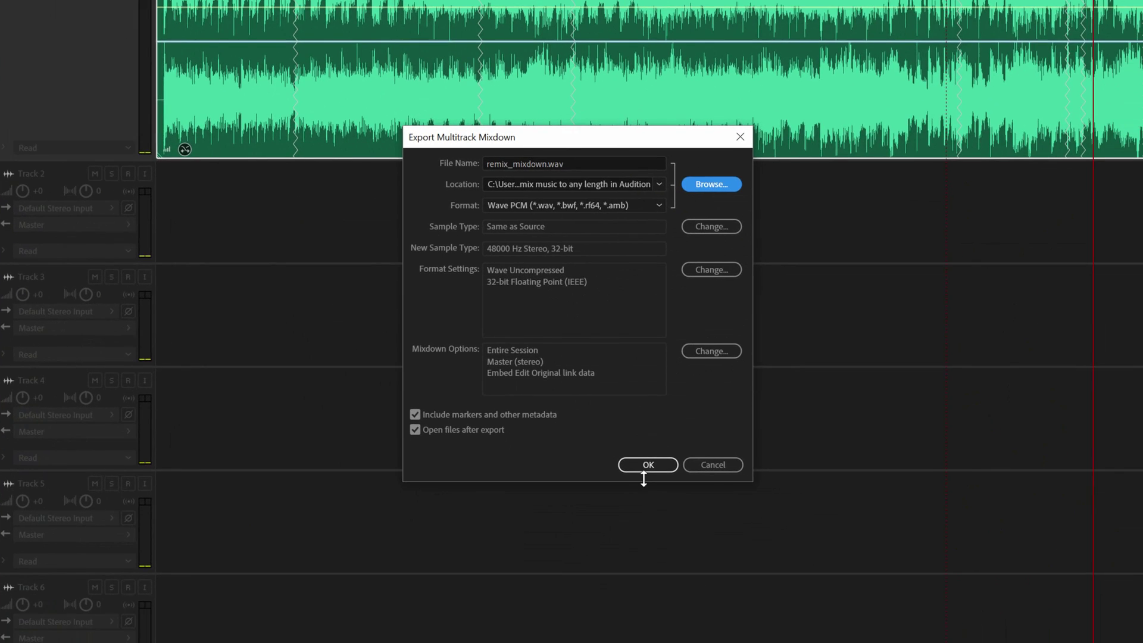
pyautogui.click(652, 465)
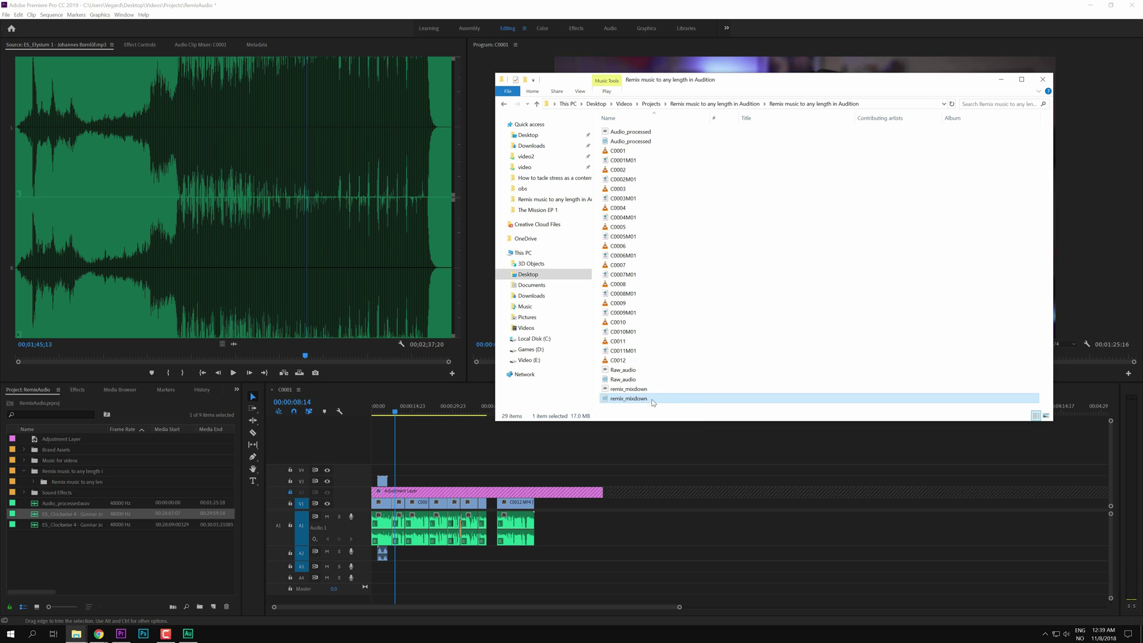
# - Place remix_mixdown.wav on track A3 at the sequence start and play it from the beginning
pyautogui.moveTo(653, 402); pyautogui.dragTo(397, 563)
pyautogui.click(406, 402)
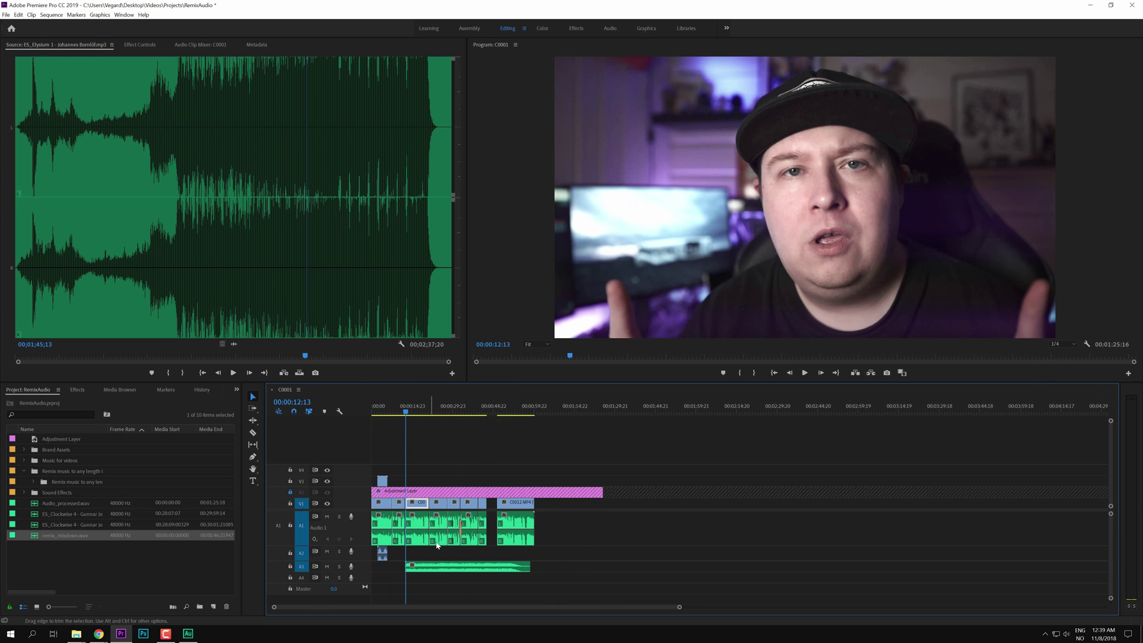
pyautogui.click(442, 566)
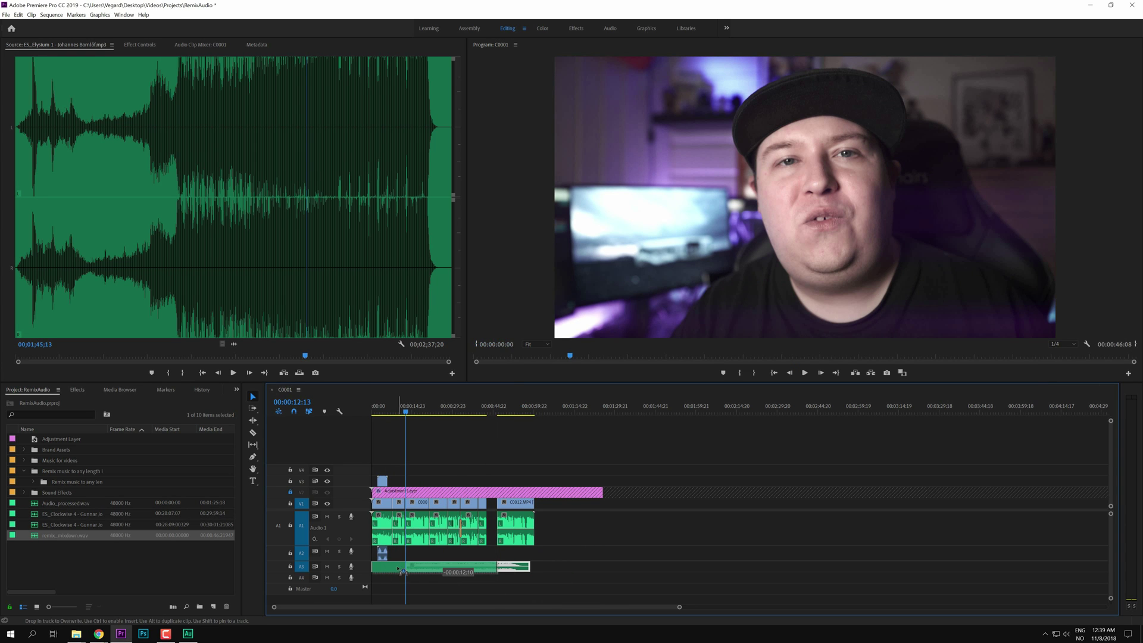
pyautogui.click(373, 405)
pyautogui.press('space')
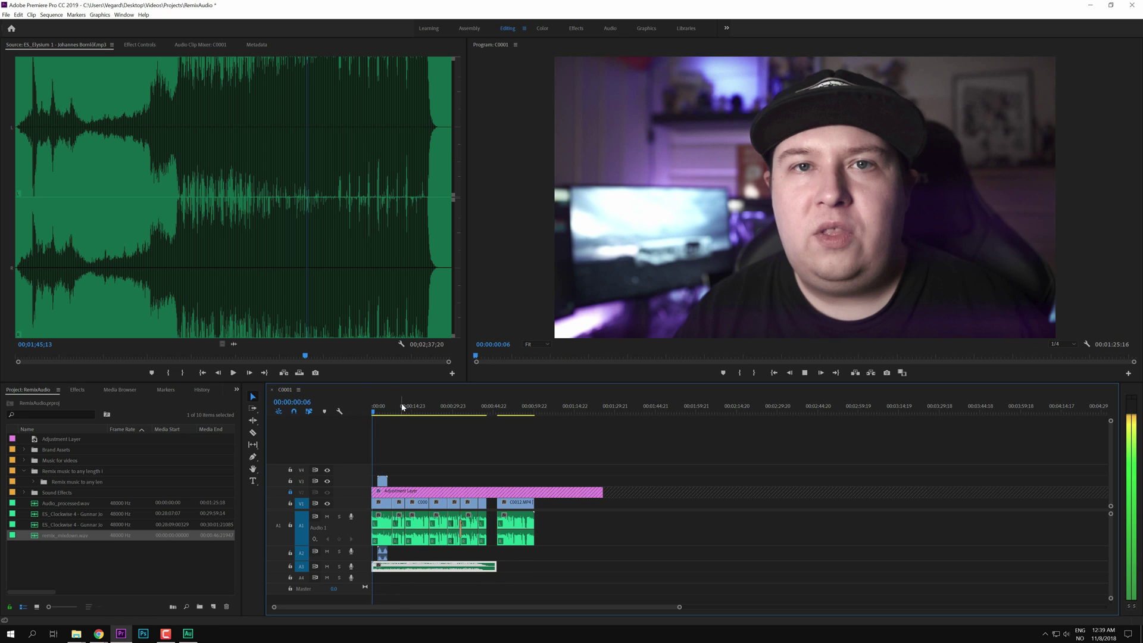